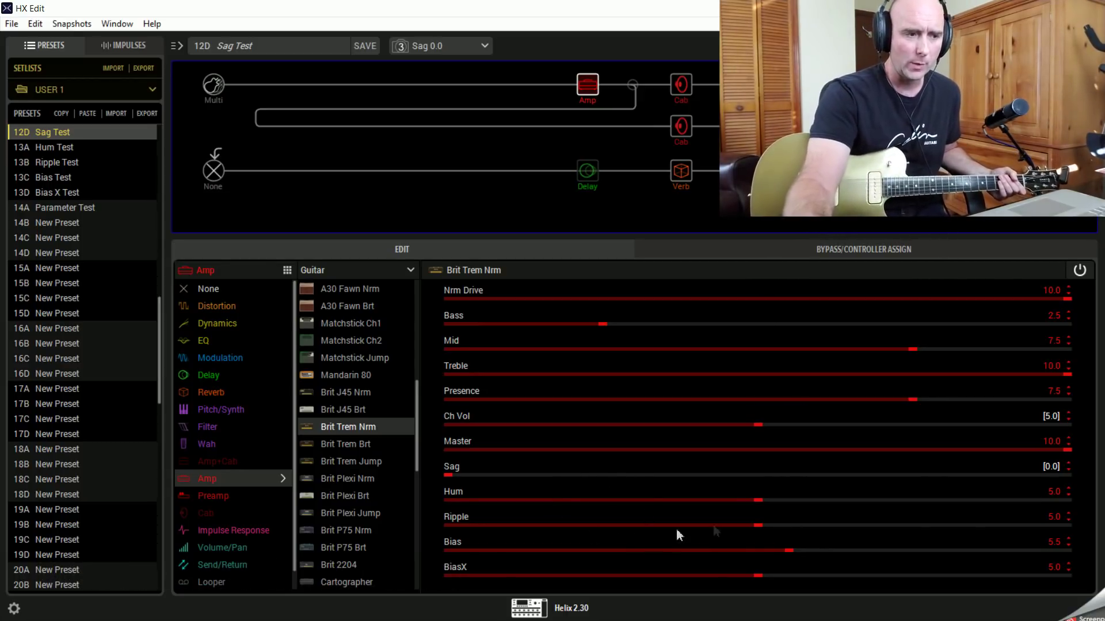
- Check the settings of the upper cab and the amp, and save the Sag Test preset
left_click(682, 87)
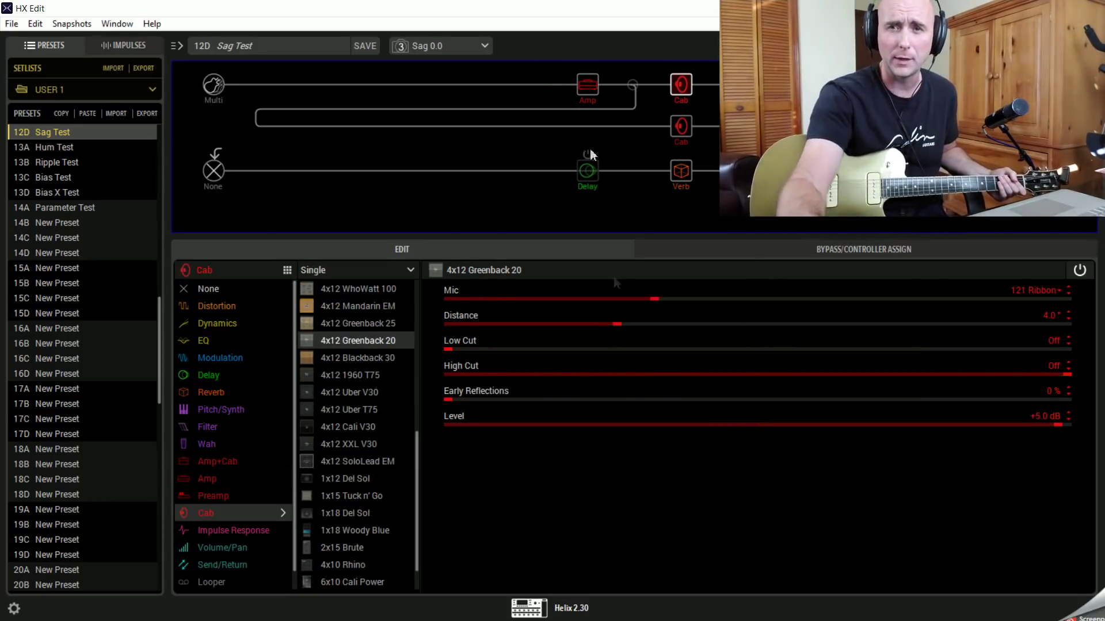
left_click(590, 87)
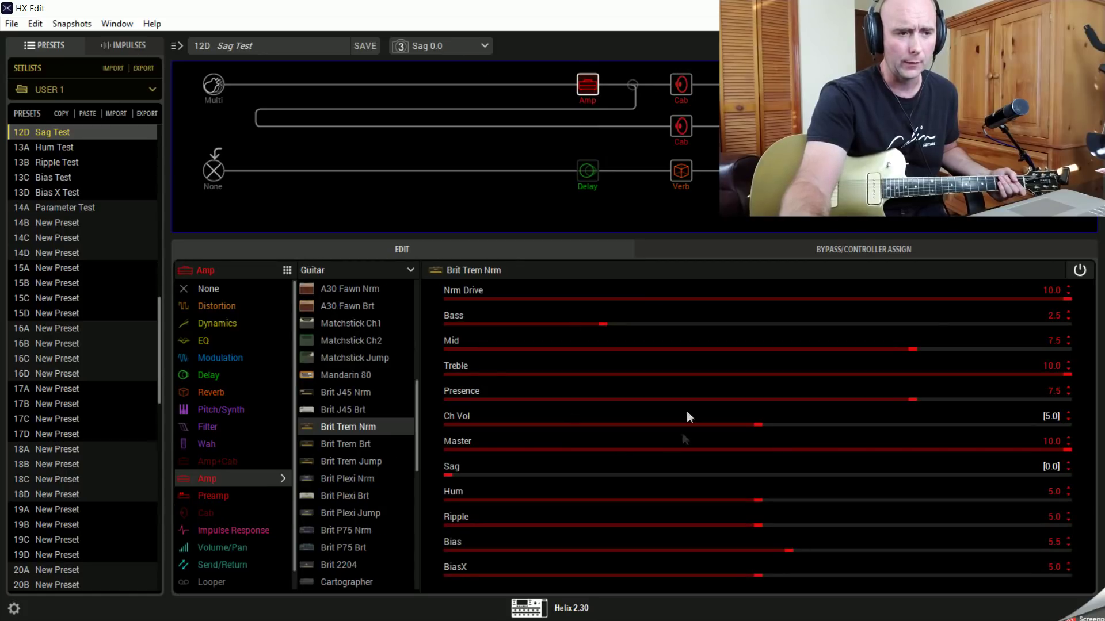
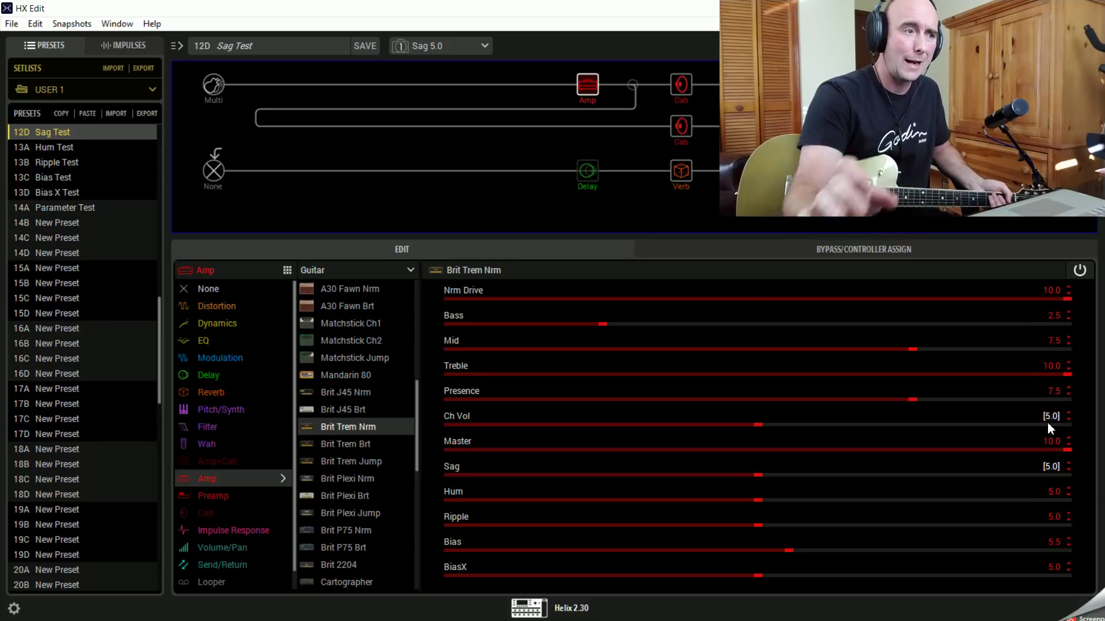
left_click(366, 46)
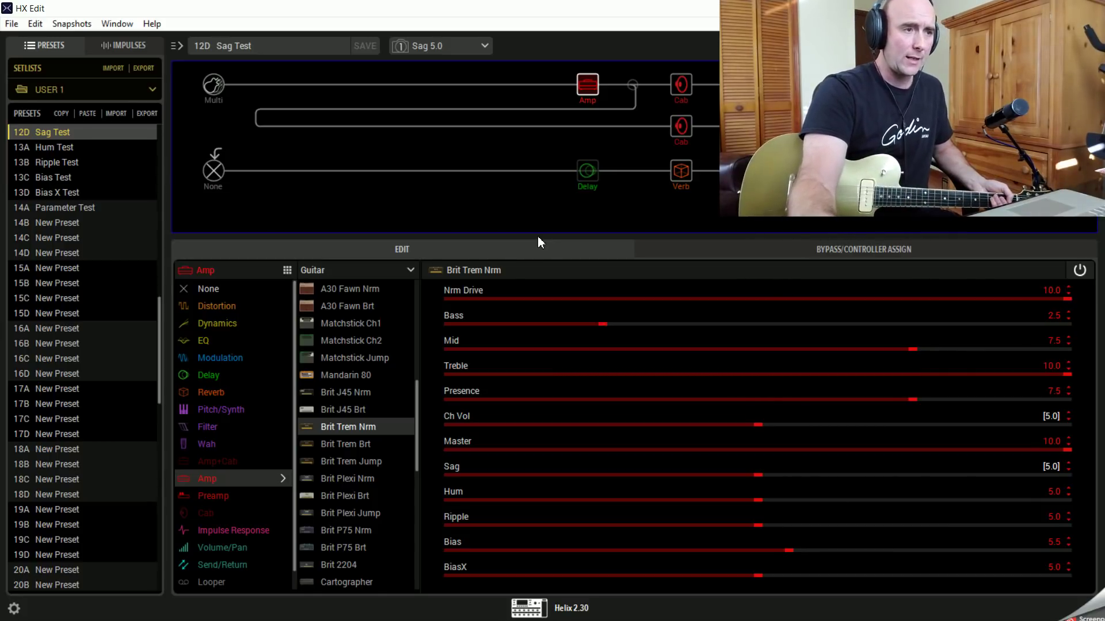
- Load the Hum Test preset and save it
left_click(53, 149)
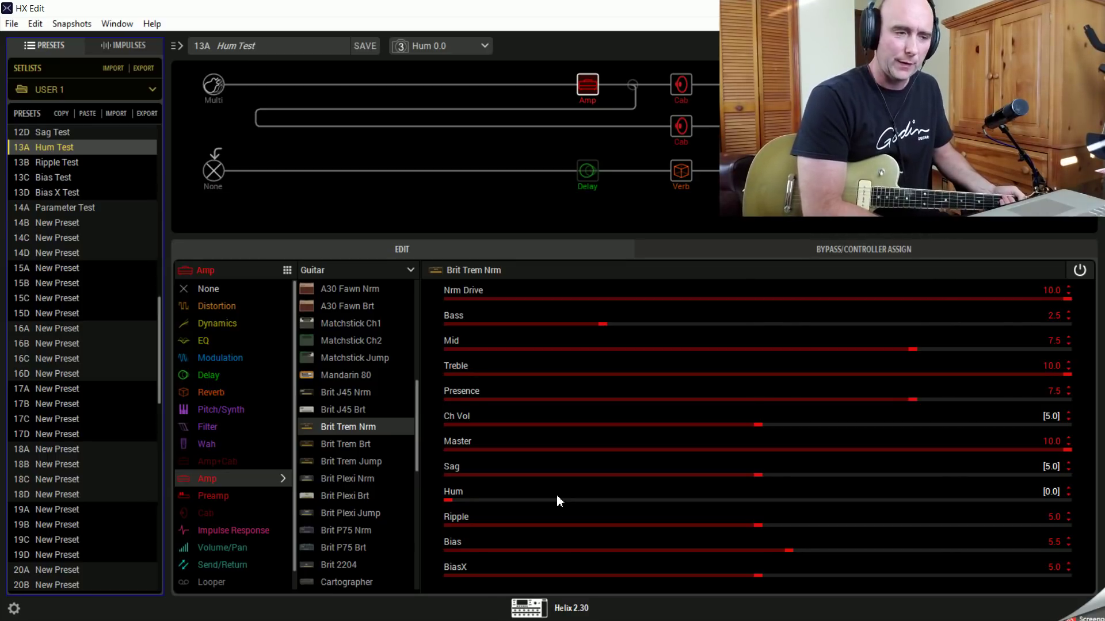
left_click(358, 46)
- Load the Ripple Test, Bias Test and Bias X Test presets one after another to examine their amp parameters
left_click(61, 162)
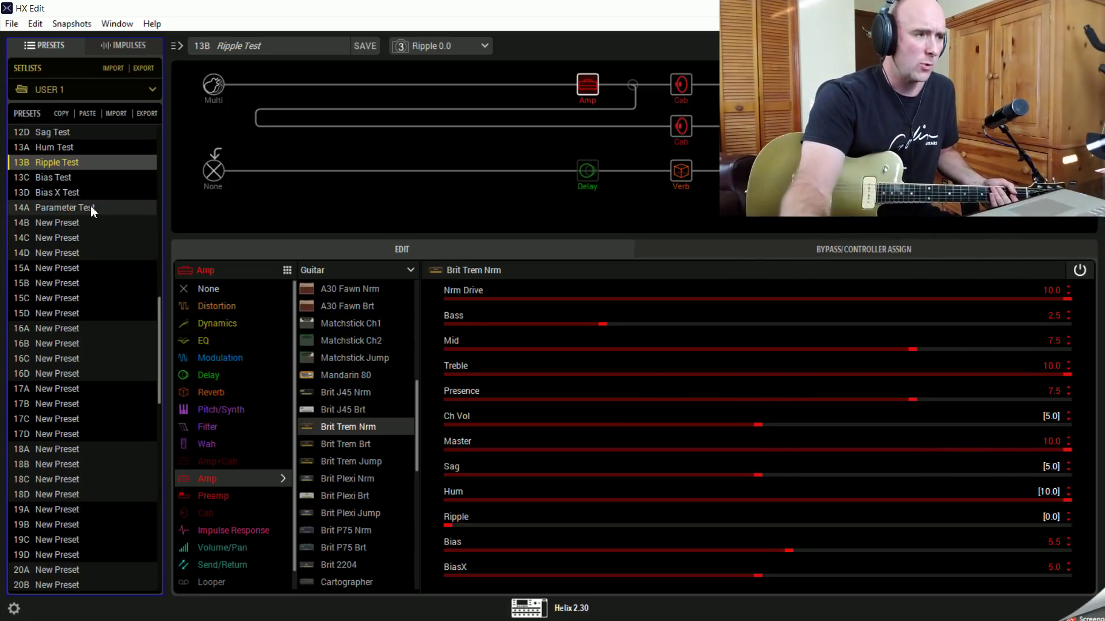
left_click(57, 181)
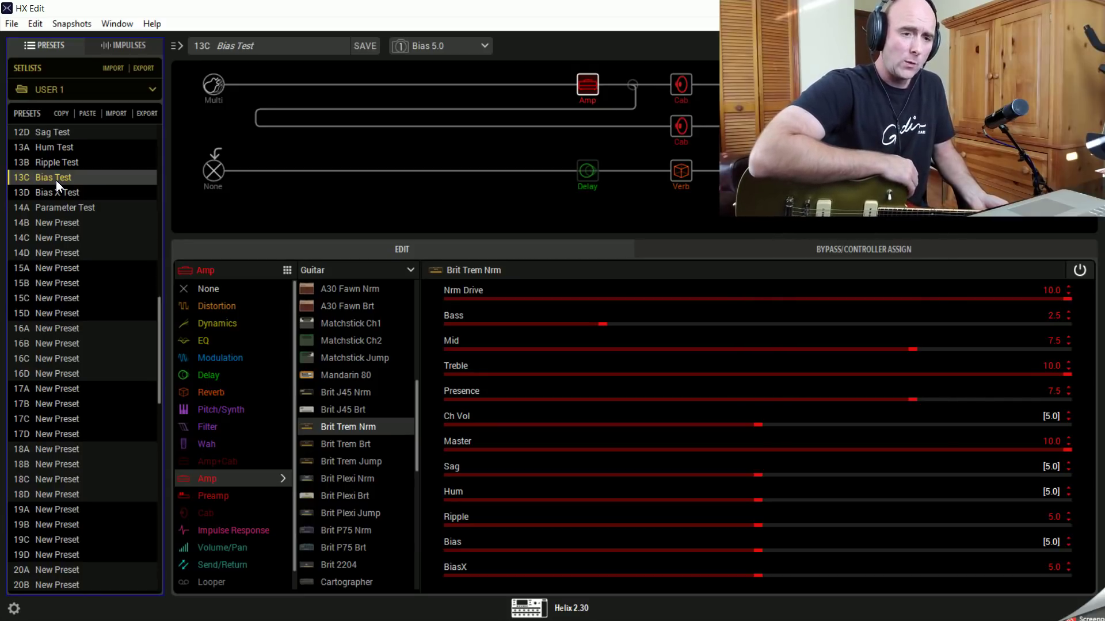
left_click(50, 180)
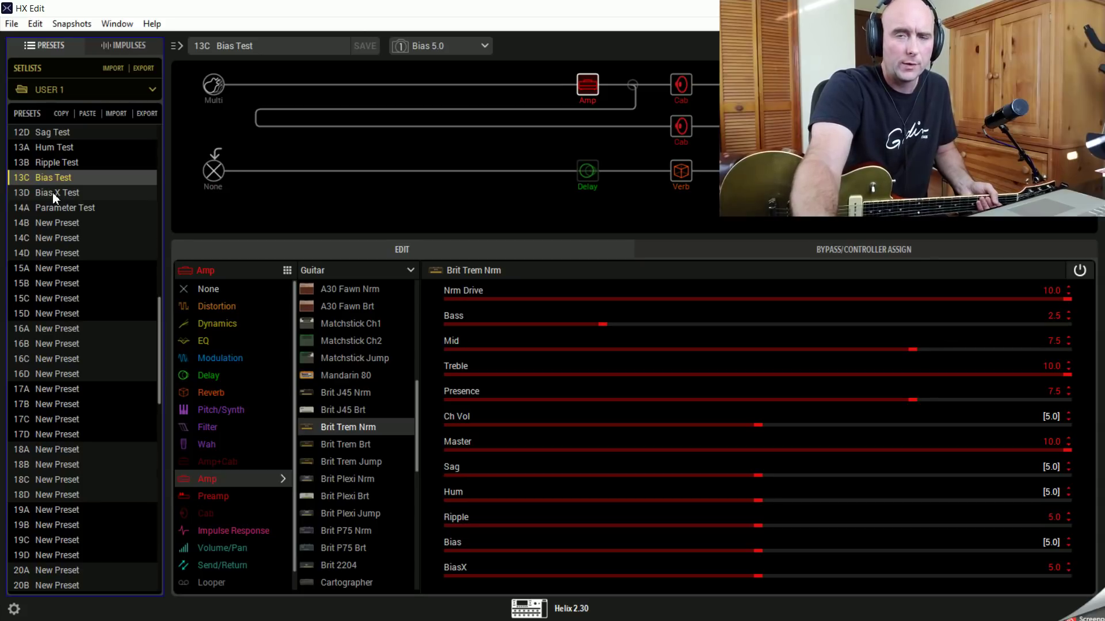
left_click(53, 192)
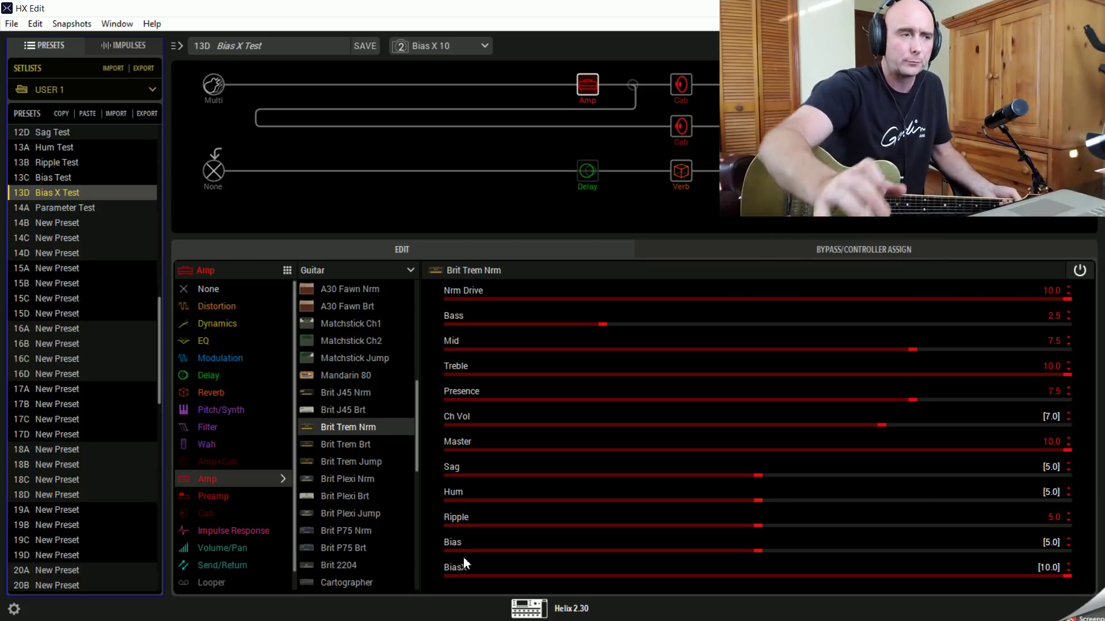
- Load the Parameter Test preset and lower the amp's Master to 6.5 and Nrm Drive to 7.0
left_click(63, 207)
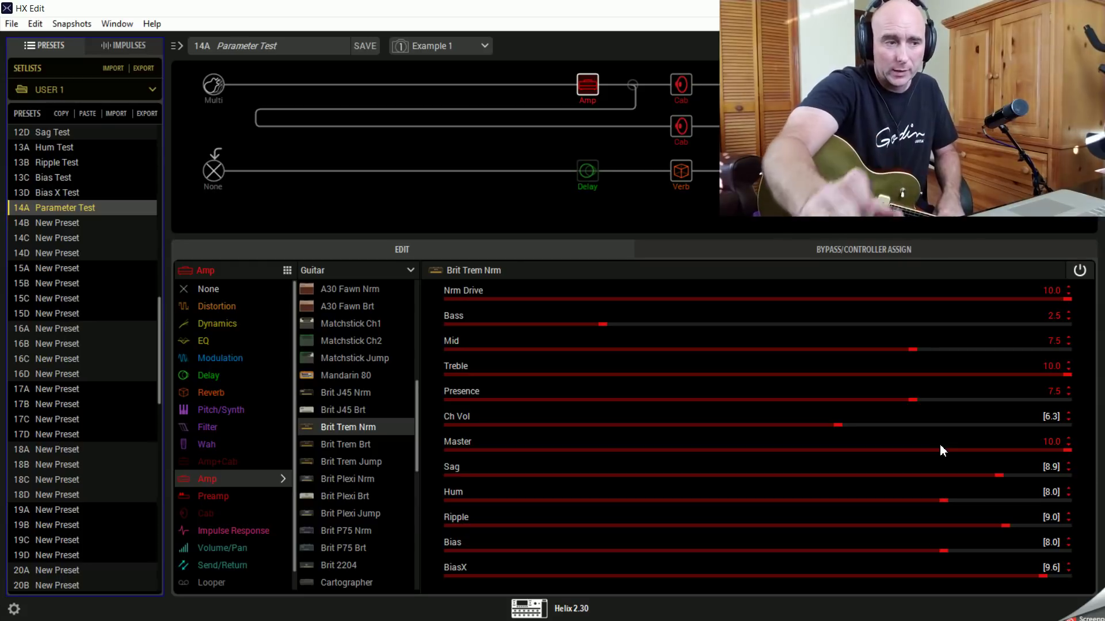
scroll(940, 444, "down", 10)
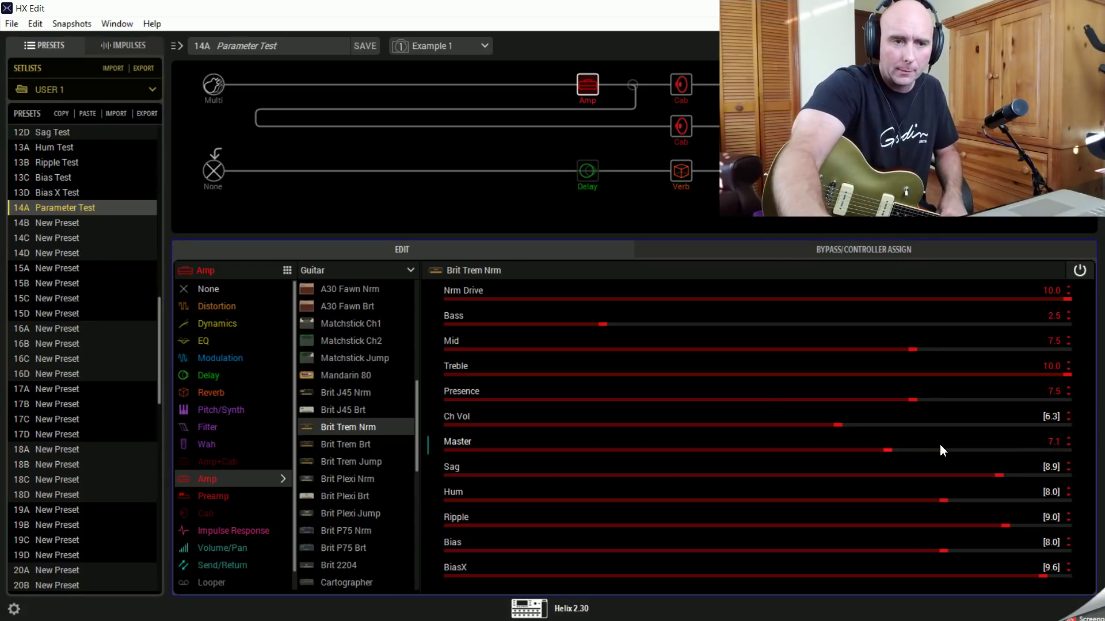
scroll(940, 444, "down", 5)
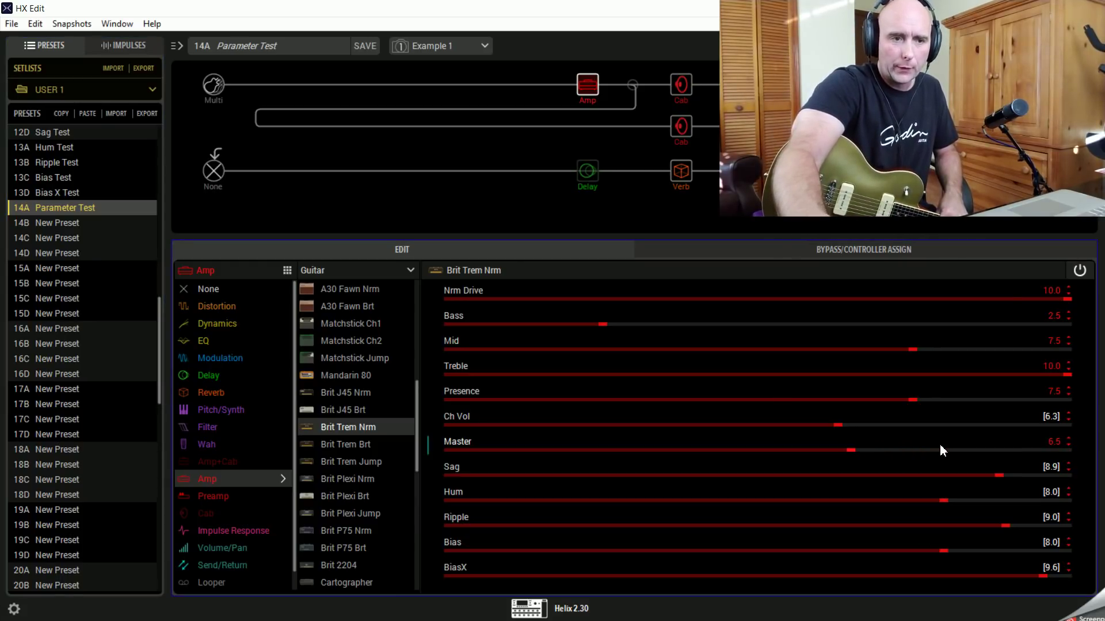
scroll(1022, 294, "down", 10)
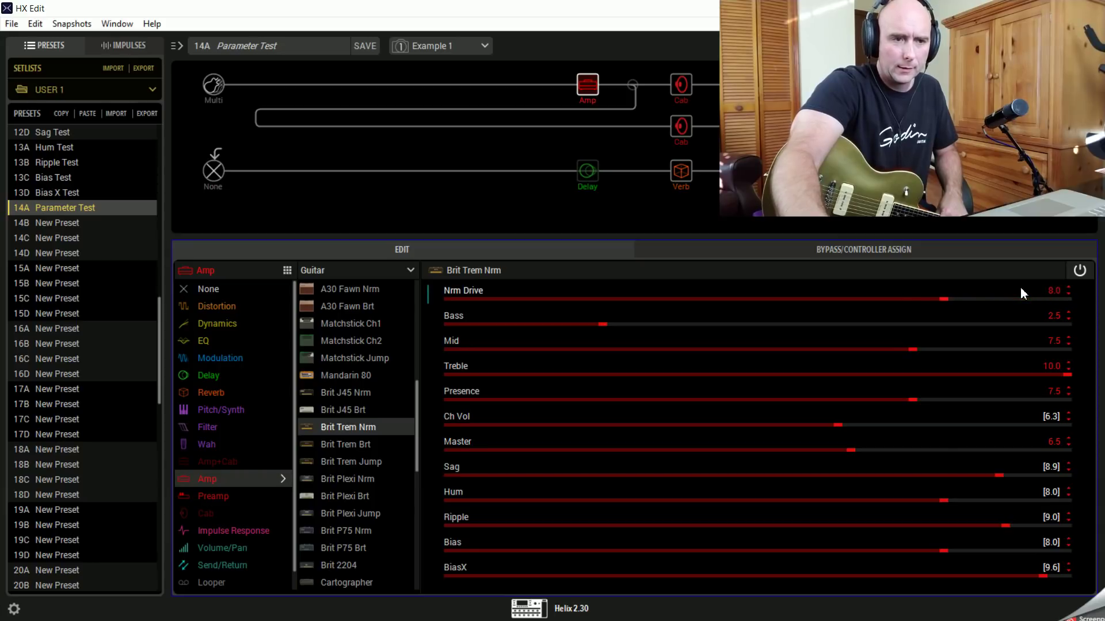
scroll(1021, 290, "down", 3)
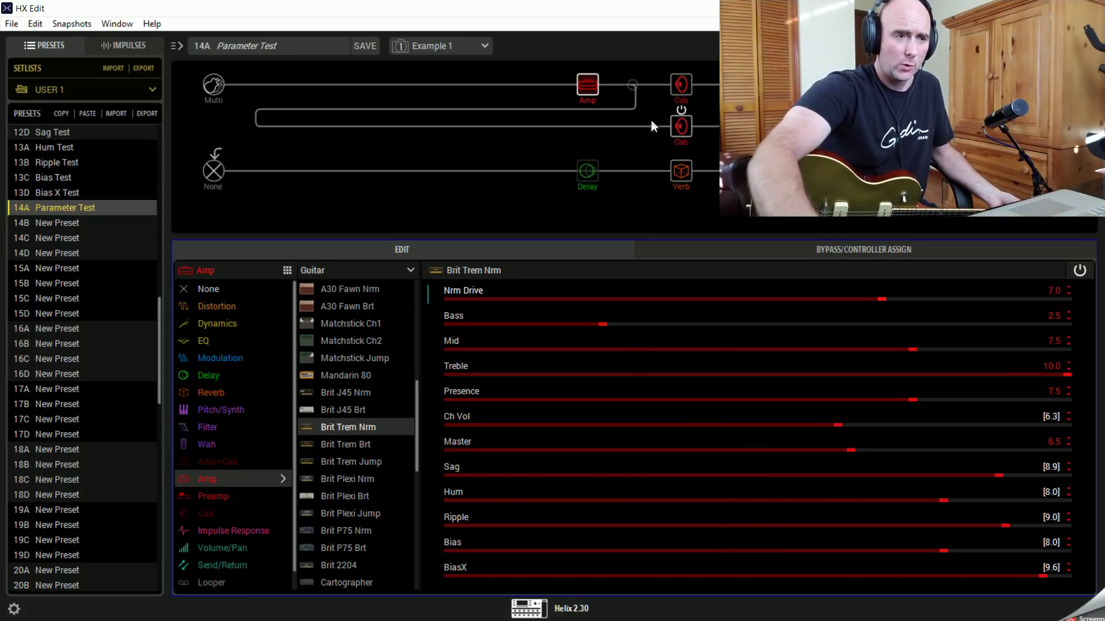
- Set the Split A/B block's Route To value to A 100
left_click(682, 91)
left_click(632, 85)
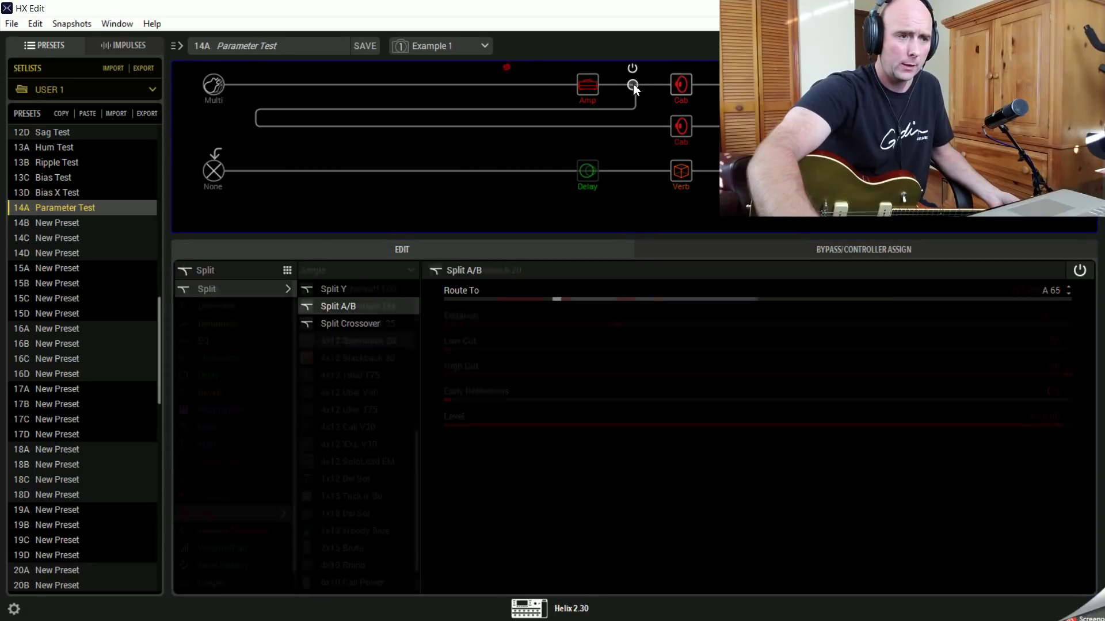
left_click_drag(556, 301, 401, 313)
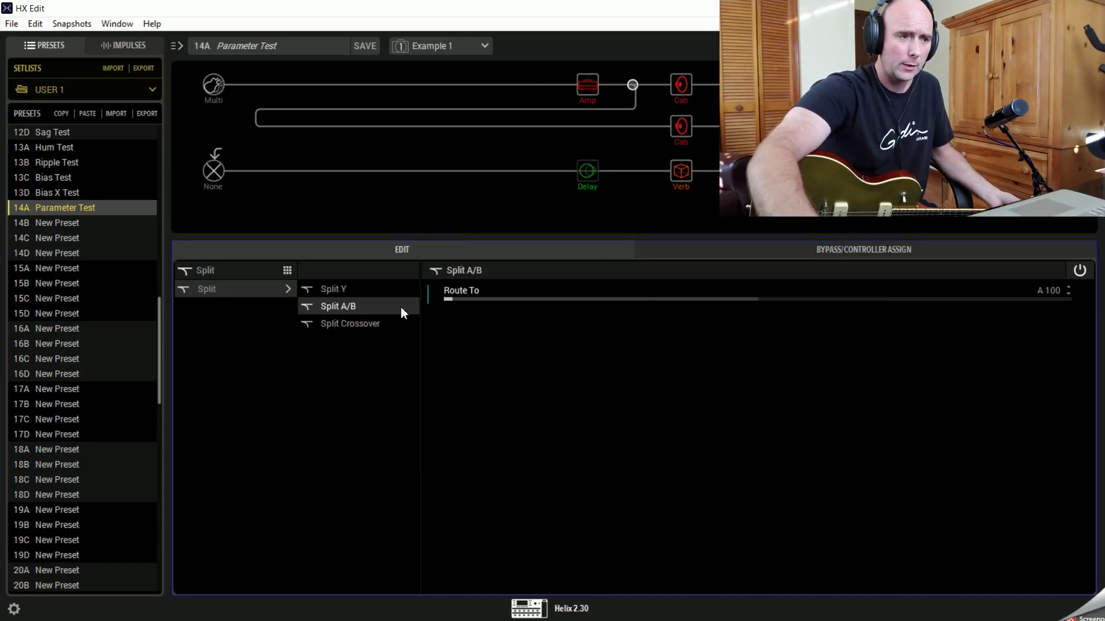
- Bypass the reverb block and raise the amp's Nrm Drive and Master to 10.0
left_click(682, 90)
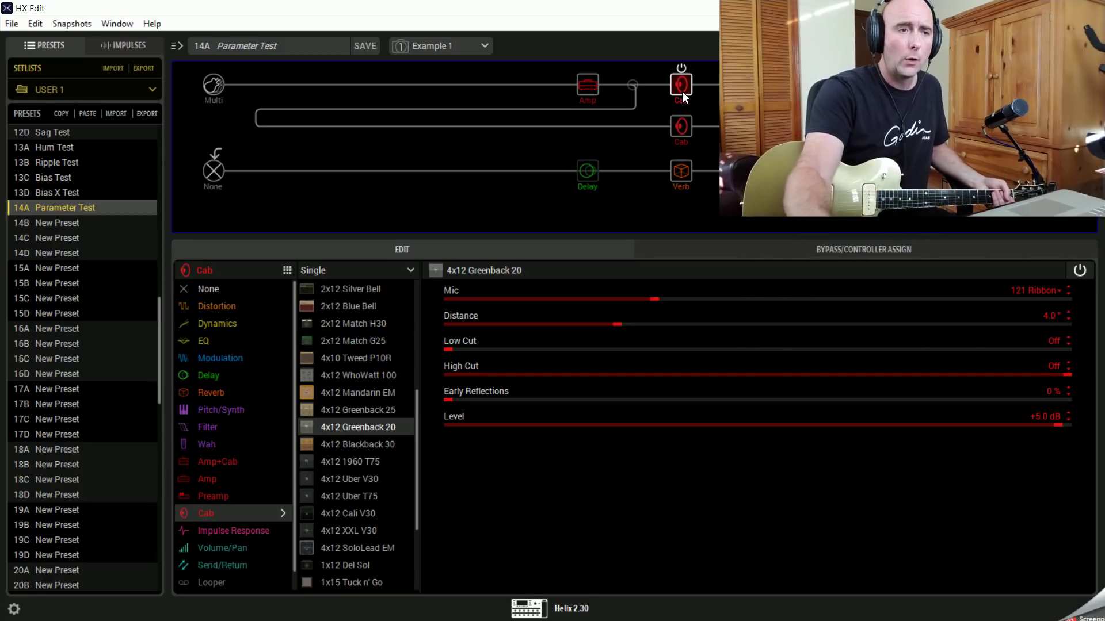
left_click(682, 154)
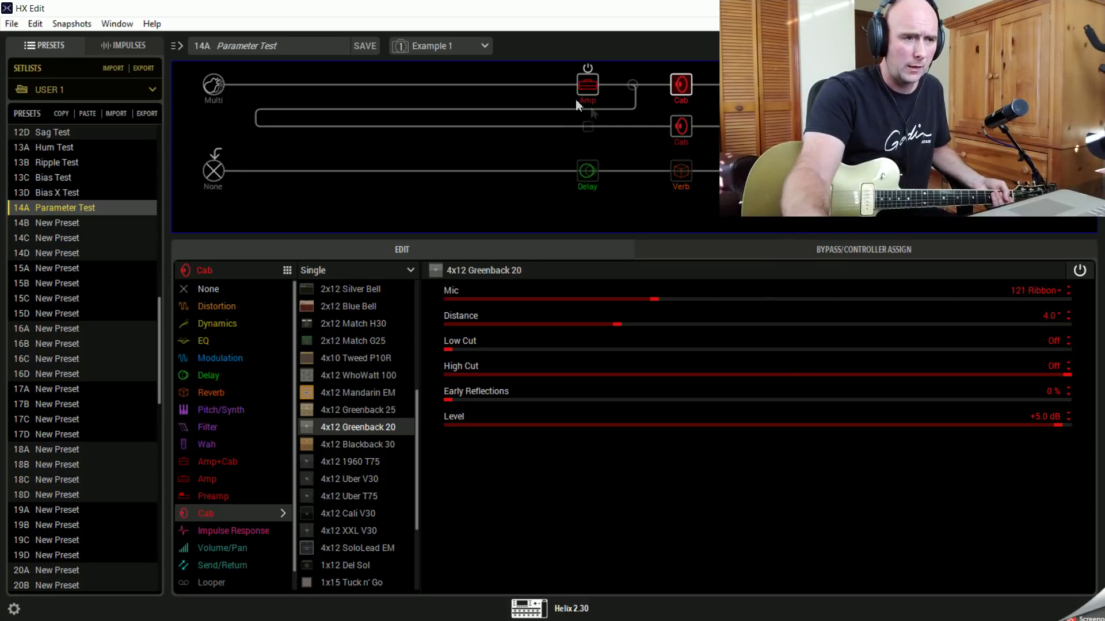
left_click(587, 86)
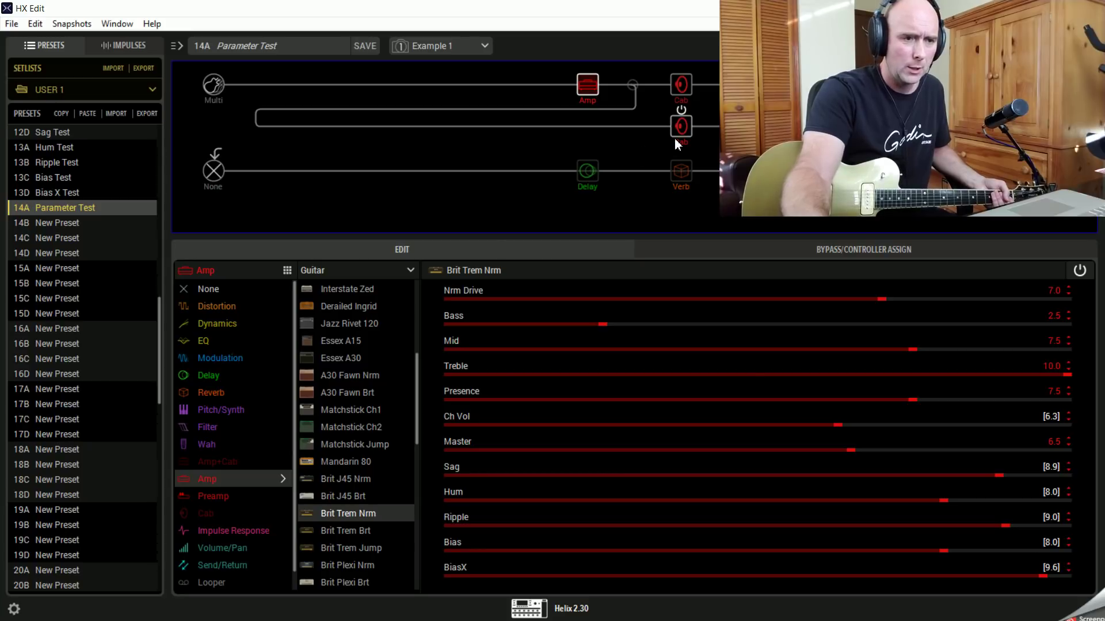
left_click_drag(886, 300, 1083, 307)
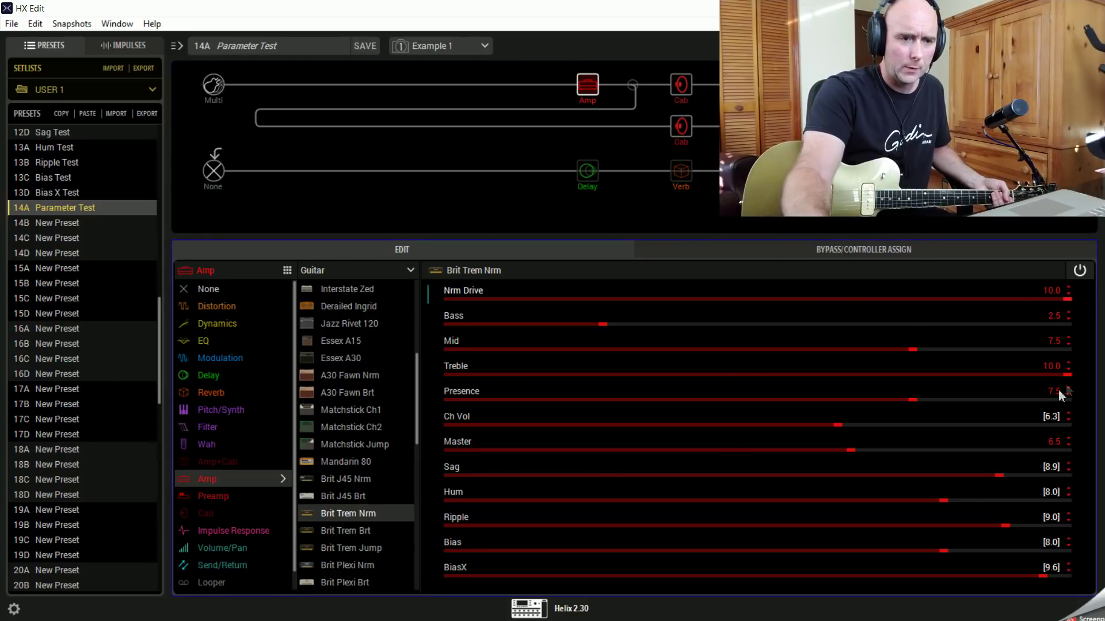
left_click_drag(1053, 452, 1078, 452)
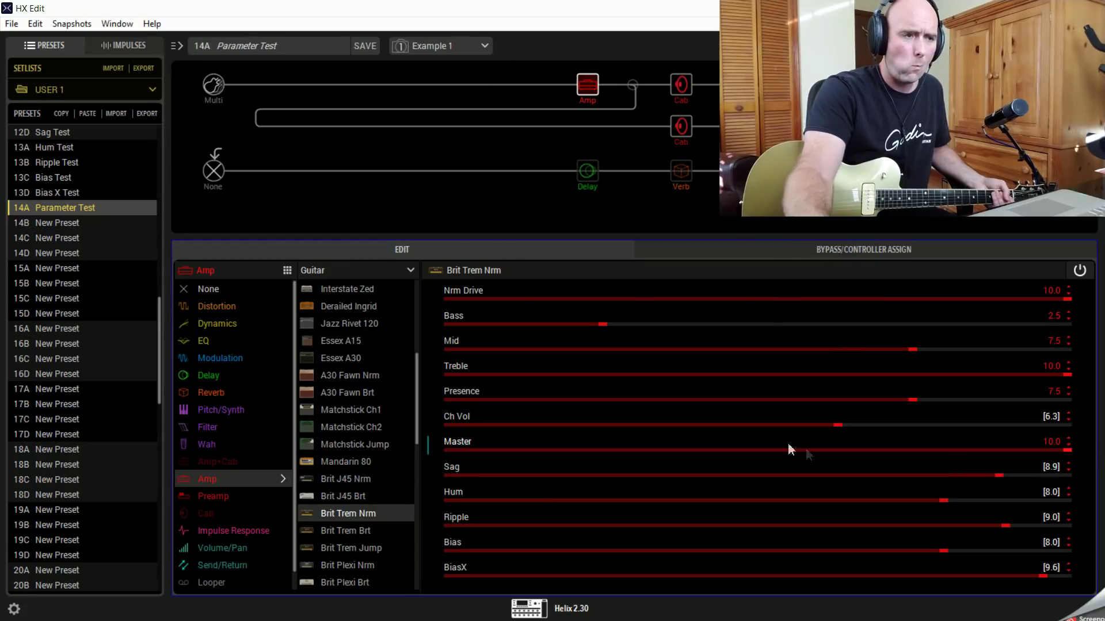
- Switch to the Example 3 snapshot and check the settings of the split and the upper cab
left_click(452, 46)
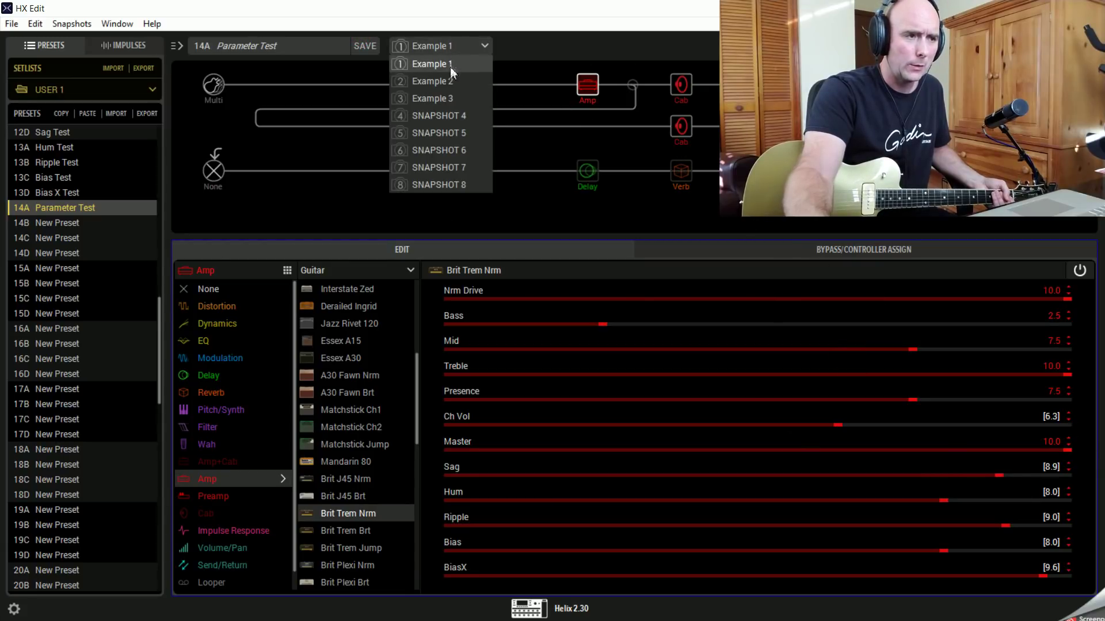
left_click(447, 94)
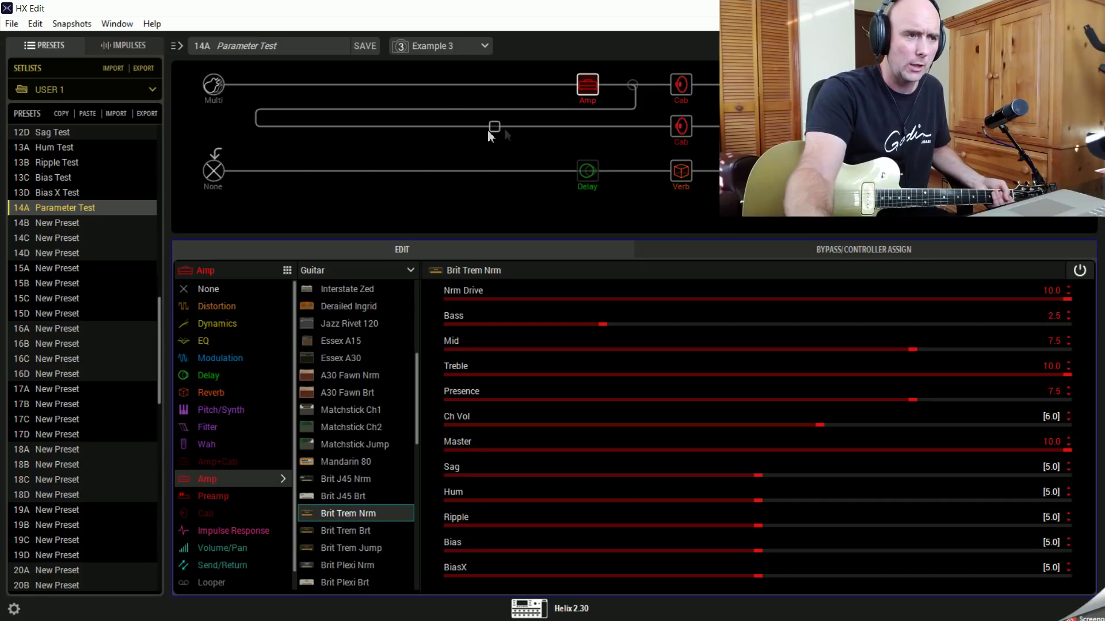
left_click(682, 85)
left_click(626, 84)
left_click(633, 84)
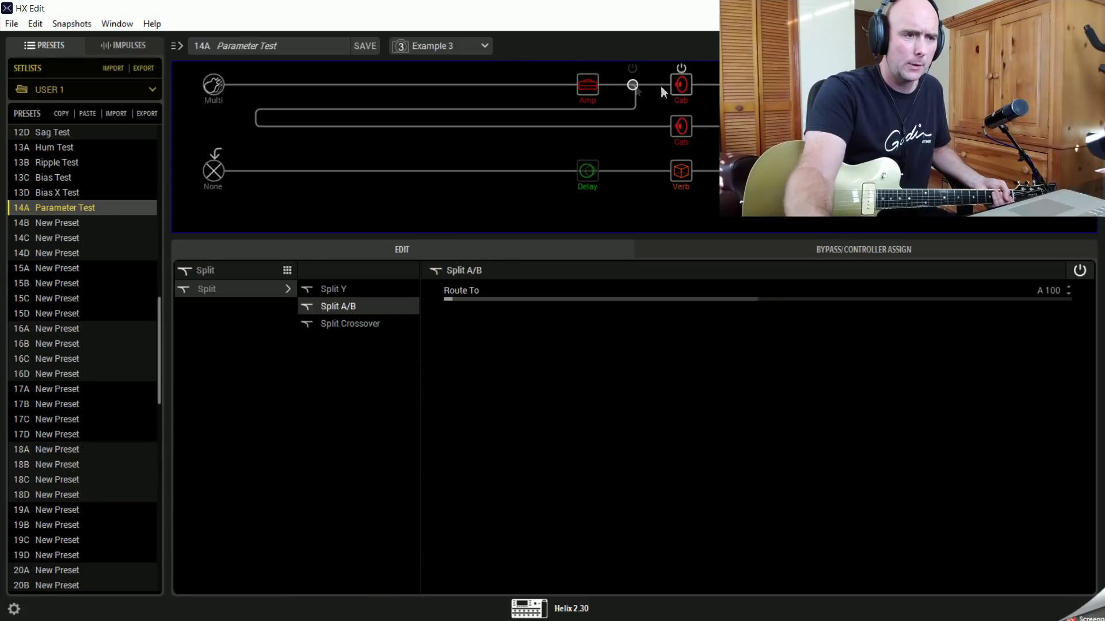
left_click(684, 88)
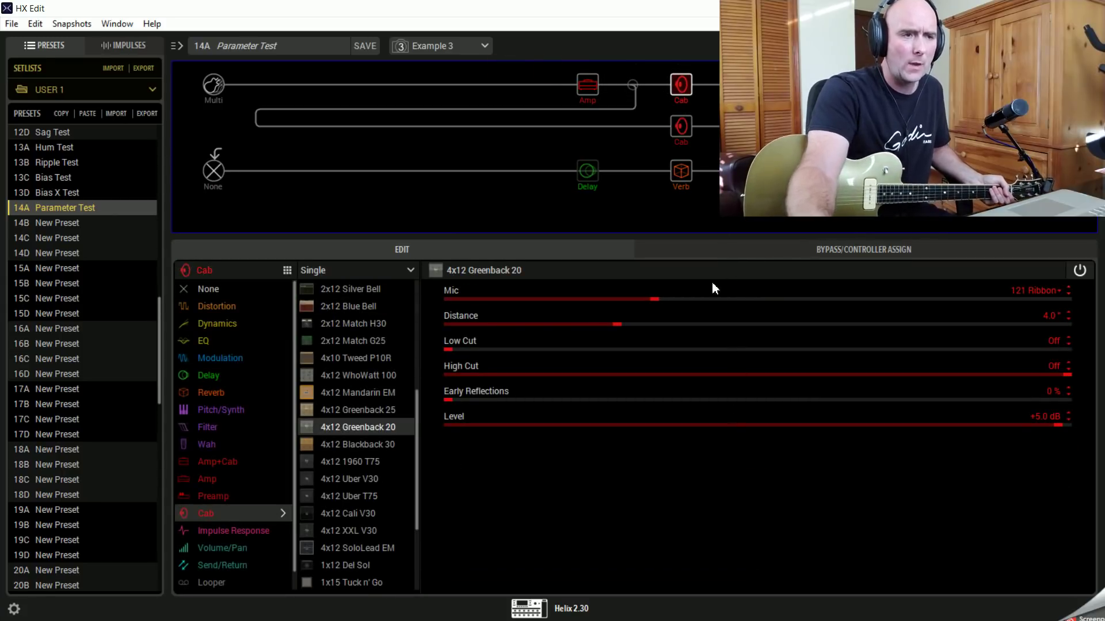
- Bypass the reverb block and set the 4x12 Greenback 20 cab's Early Reflections to 100%
mouse_move(679, 163)
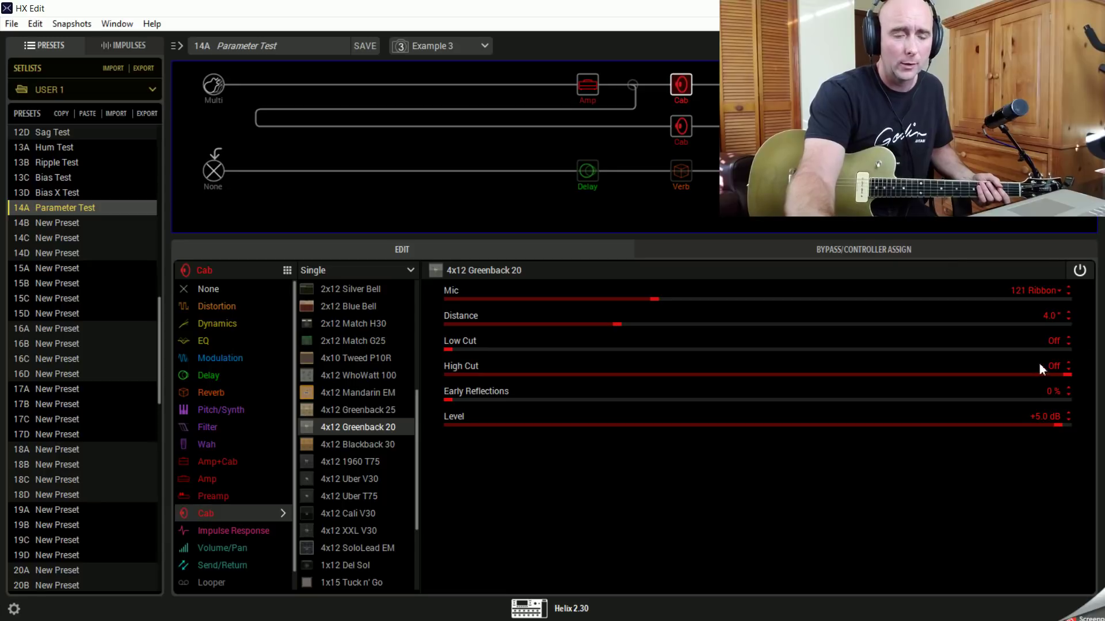
double_click(1051, 392)
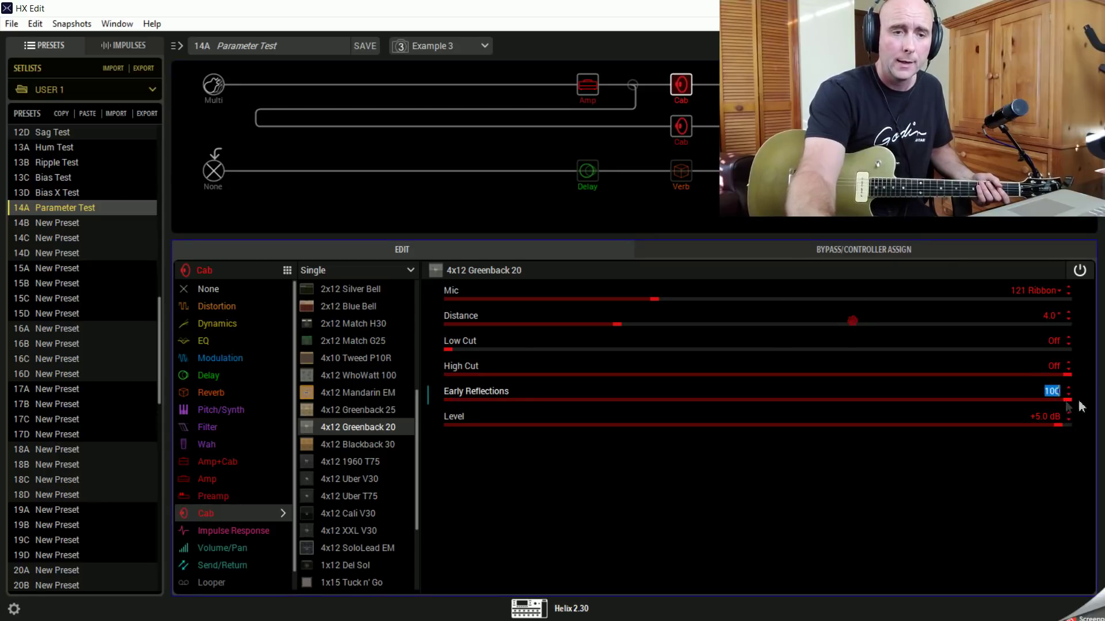
type("100")
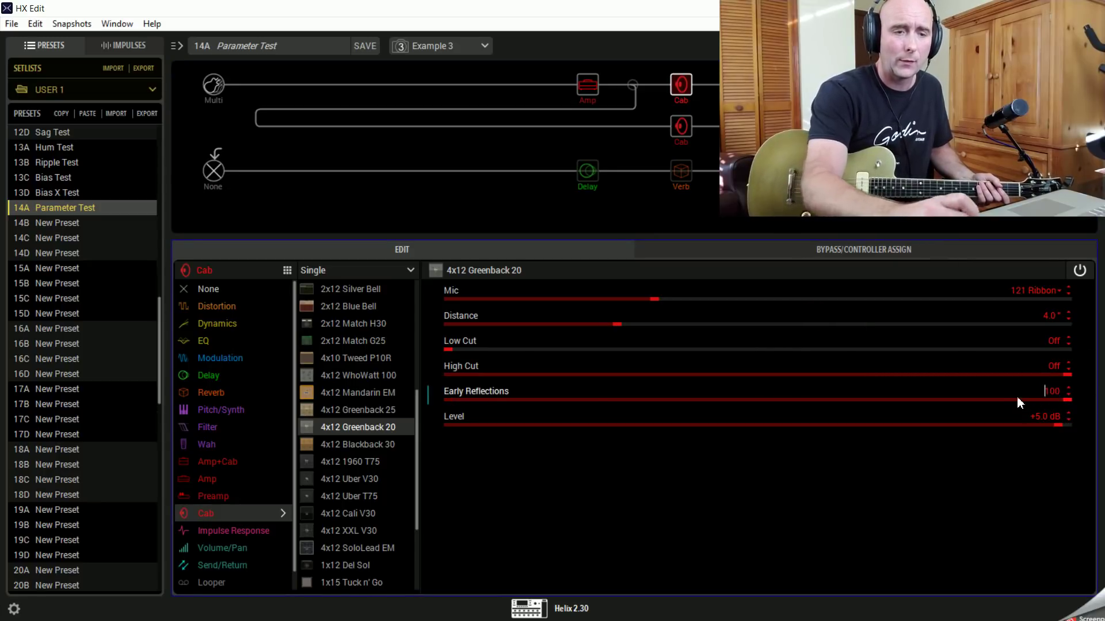
key("Return")
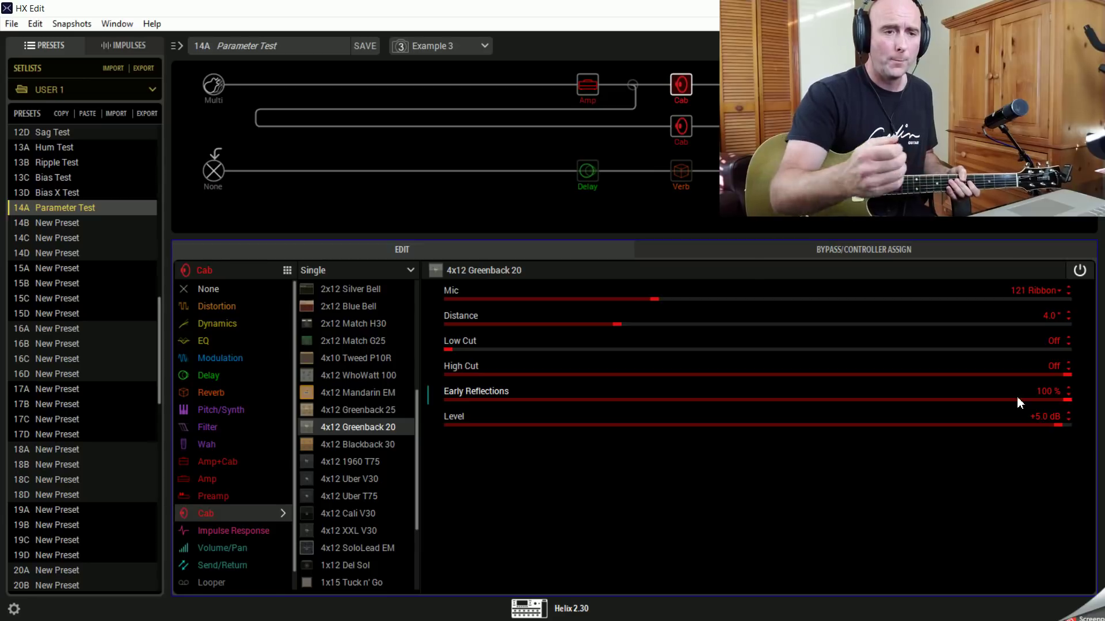
- Audition the cab's Early Reflections at 50%, 0% and 46%, ending with the value at 0%
left_click(755, 406)
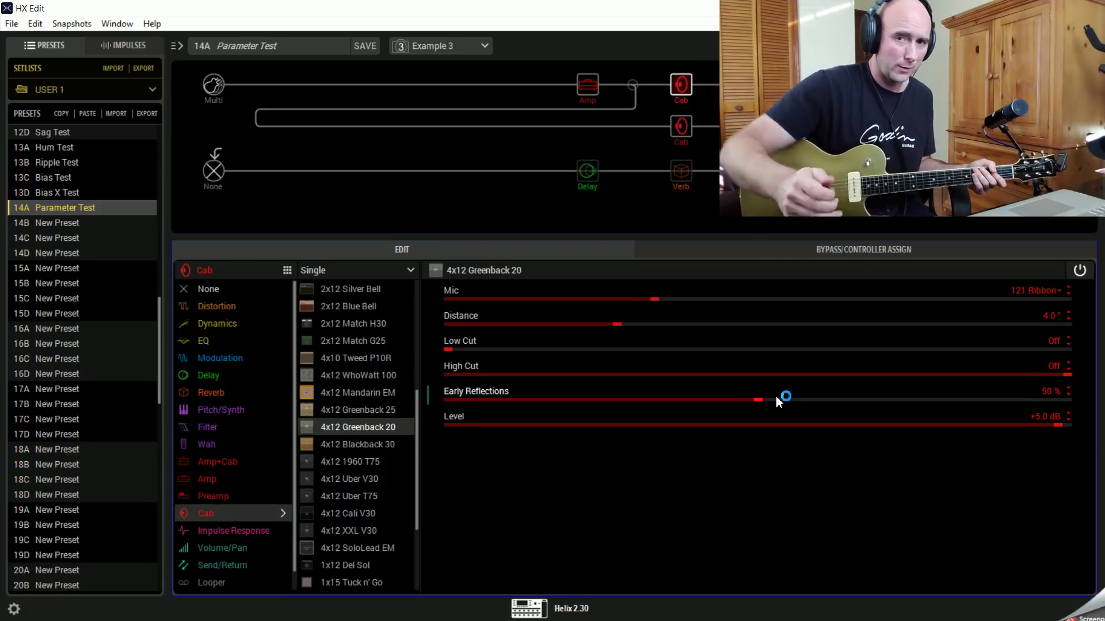
left_click_drag(765, 402, 397, 413)
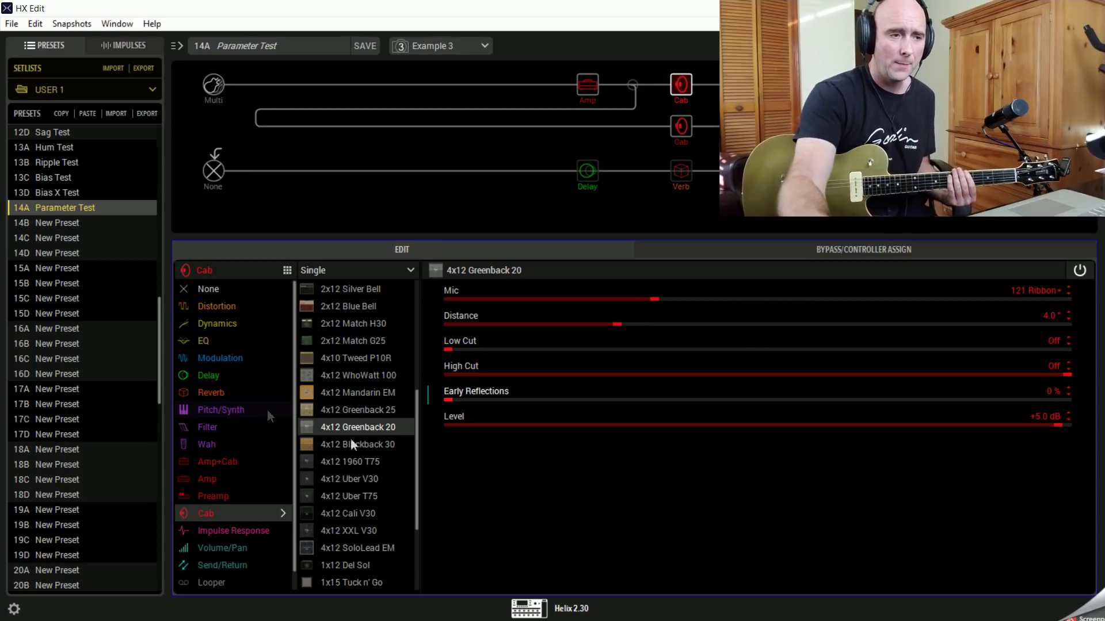
left_click_drag(708, 402, 734, 404)
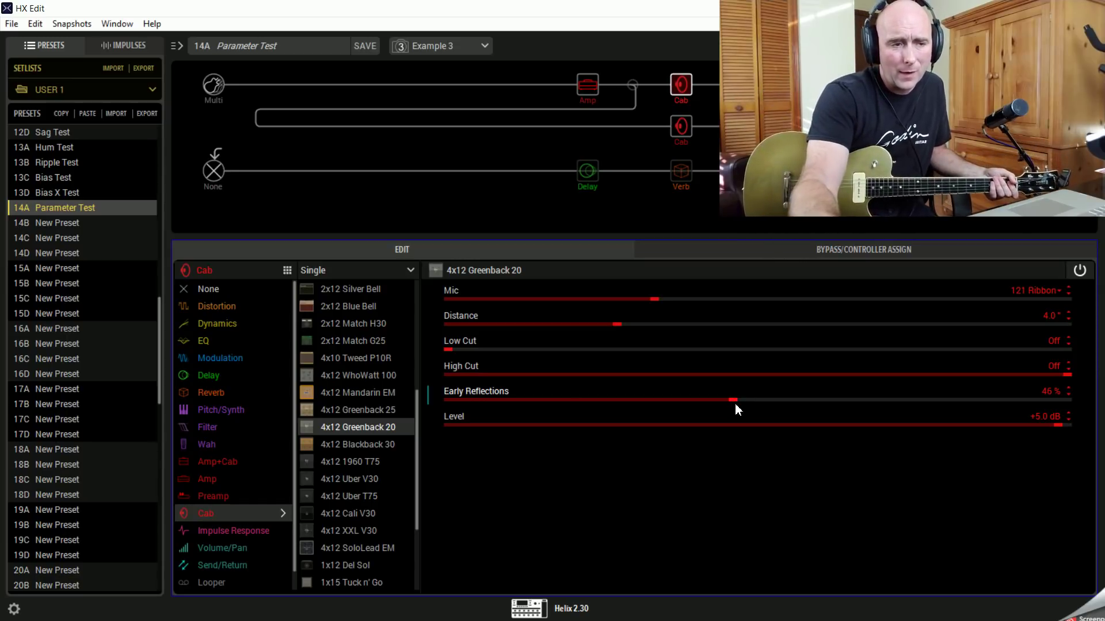
left_click(449, 400)
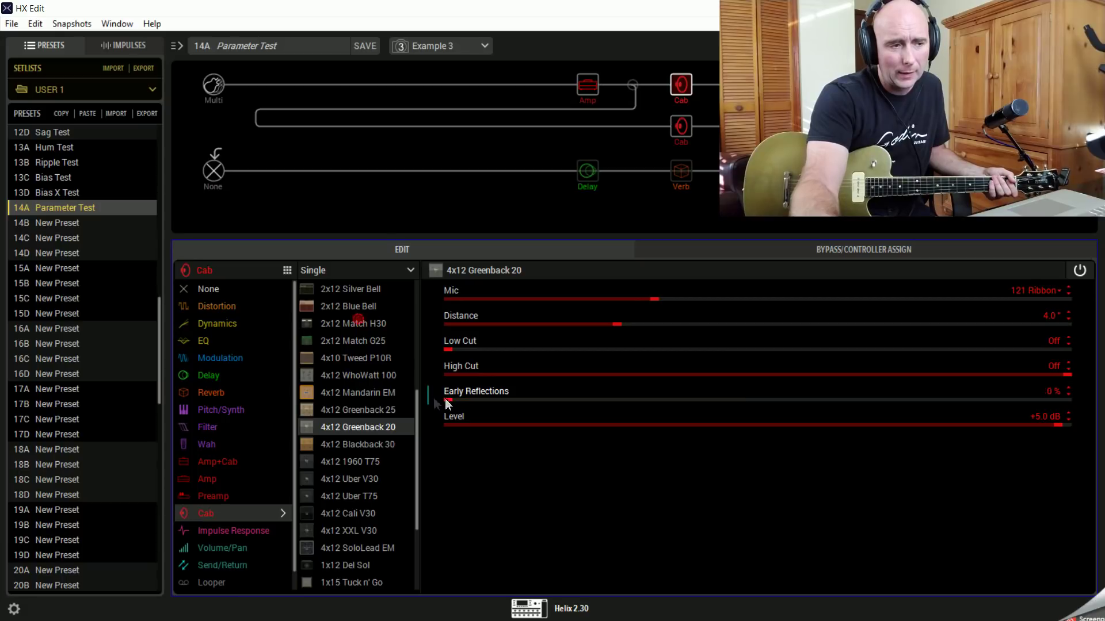
- Turn the reverb block back on and open its Plate settings
left_click(682, 155)
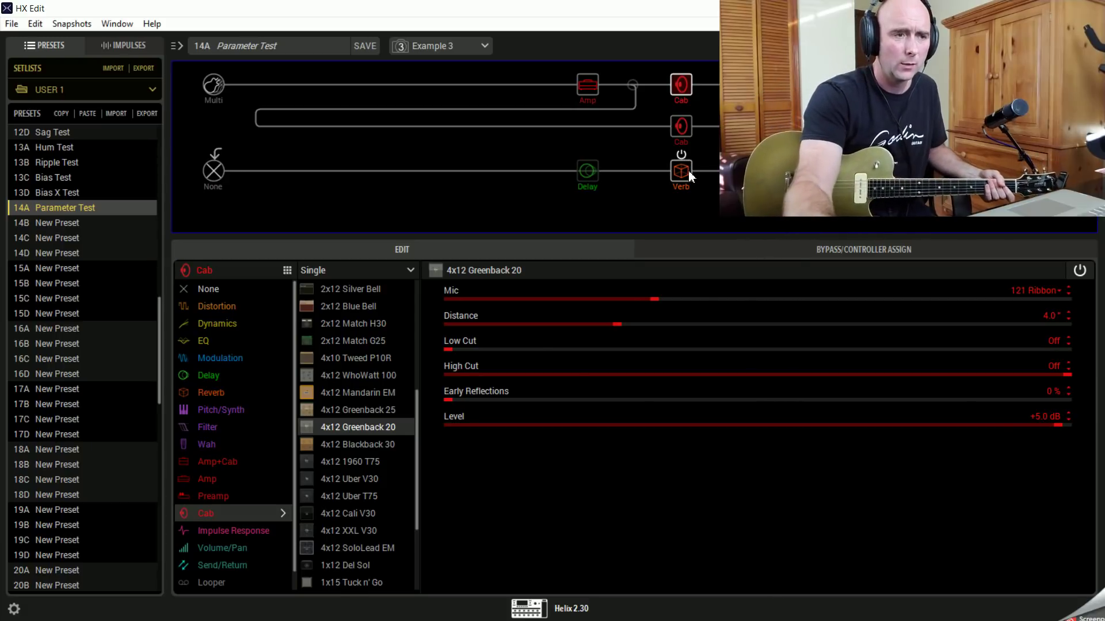
left_click(681, 170)
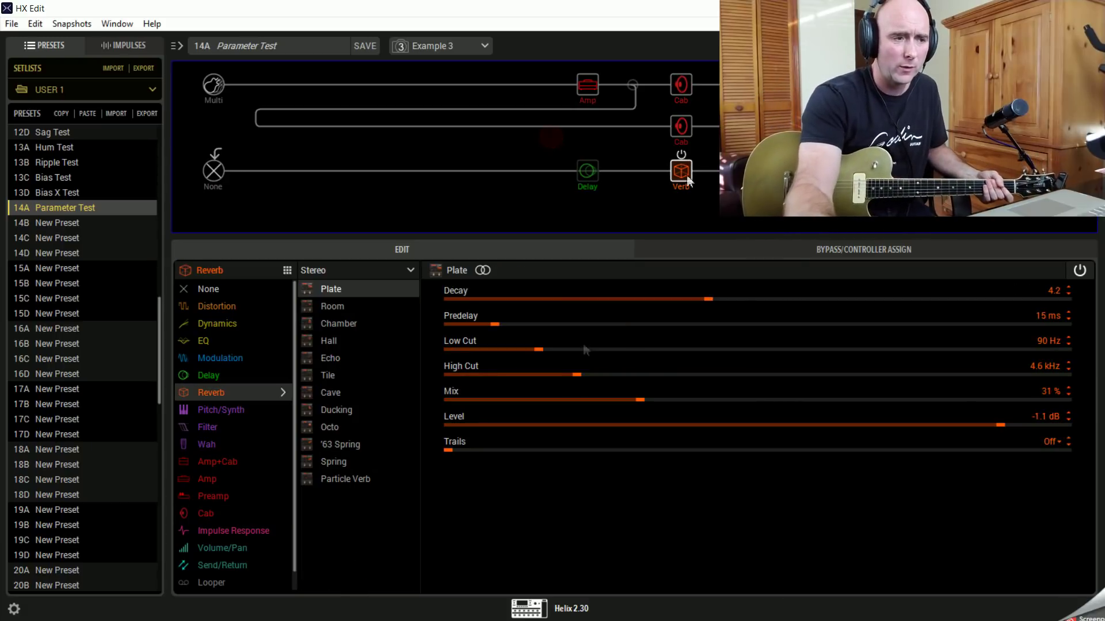
- Raise the Plate reverb's Predelay to 50 ms and bring it back down to 35 ms
left_click(516, 327)
scroll(517, 327, "up", 5)
scroll(517, 329, "up", 12)
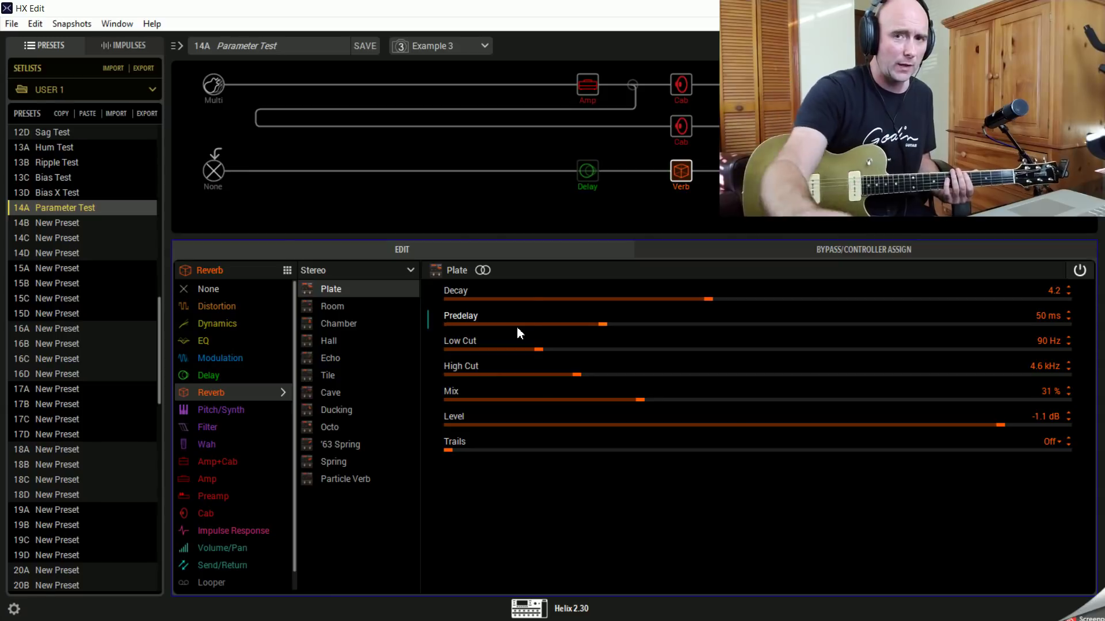
scroll(536, 320, "down", 8)
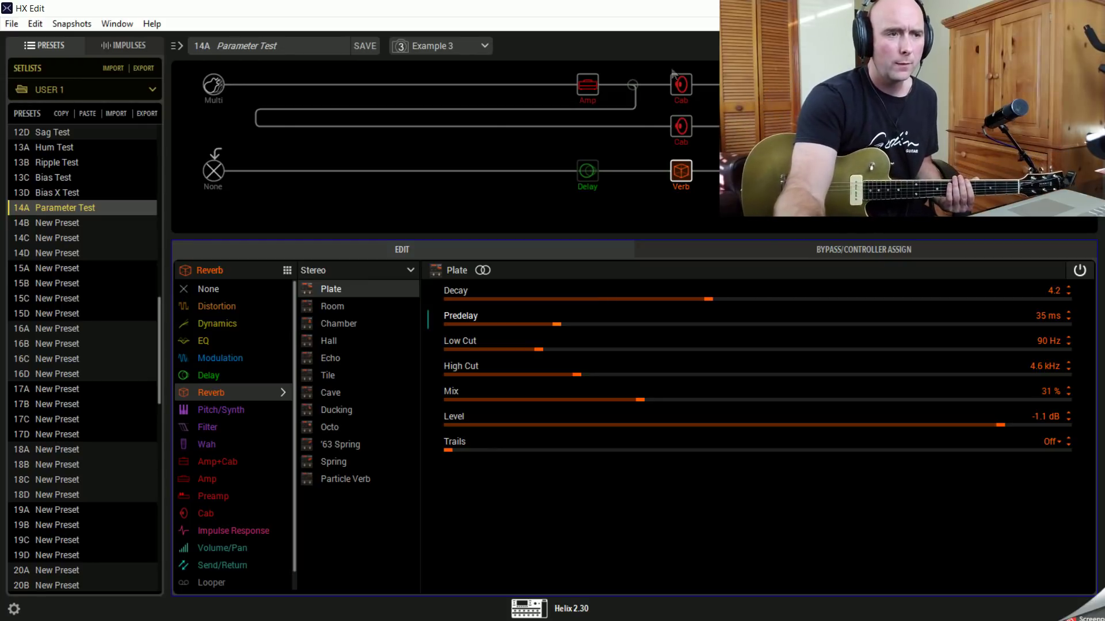
- Audition the 4x12 Greenback 20 cab's Early Reflections at 49% and 0%, and leave the value at 30%
left_click(691, 88)
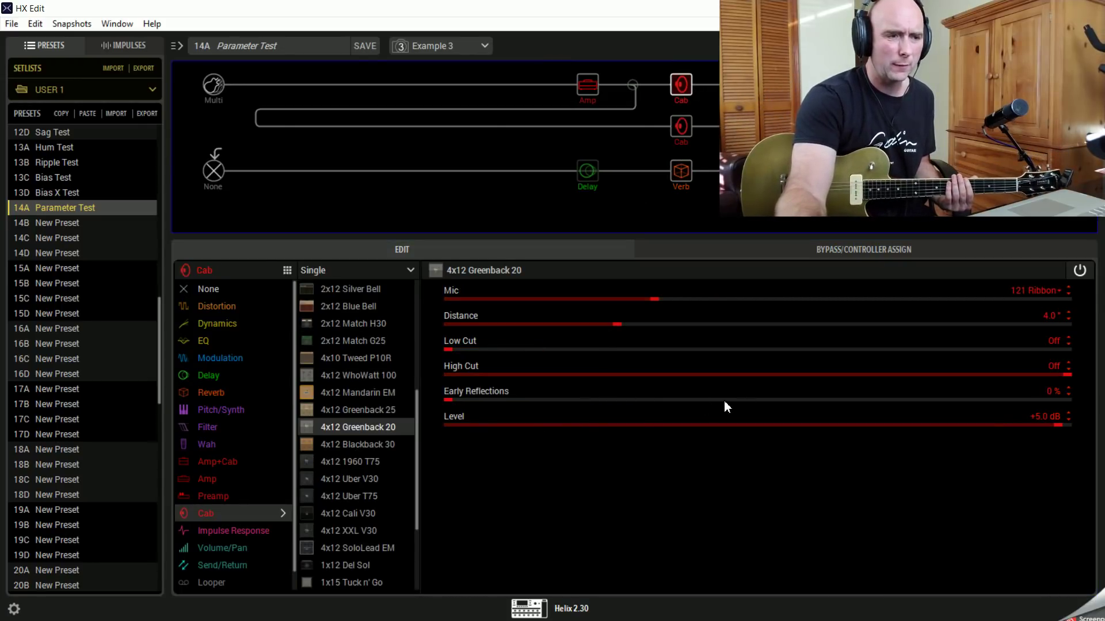
left_click_drag(717, 400, 753, 399)
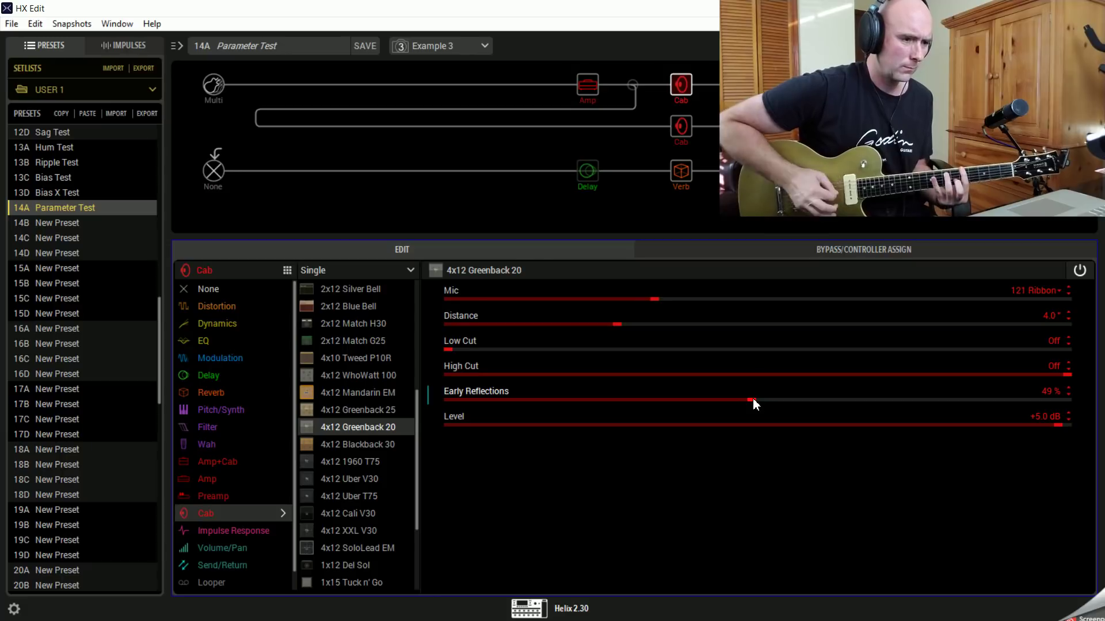
left_click(444, 399)
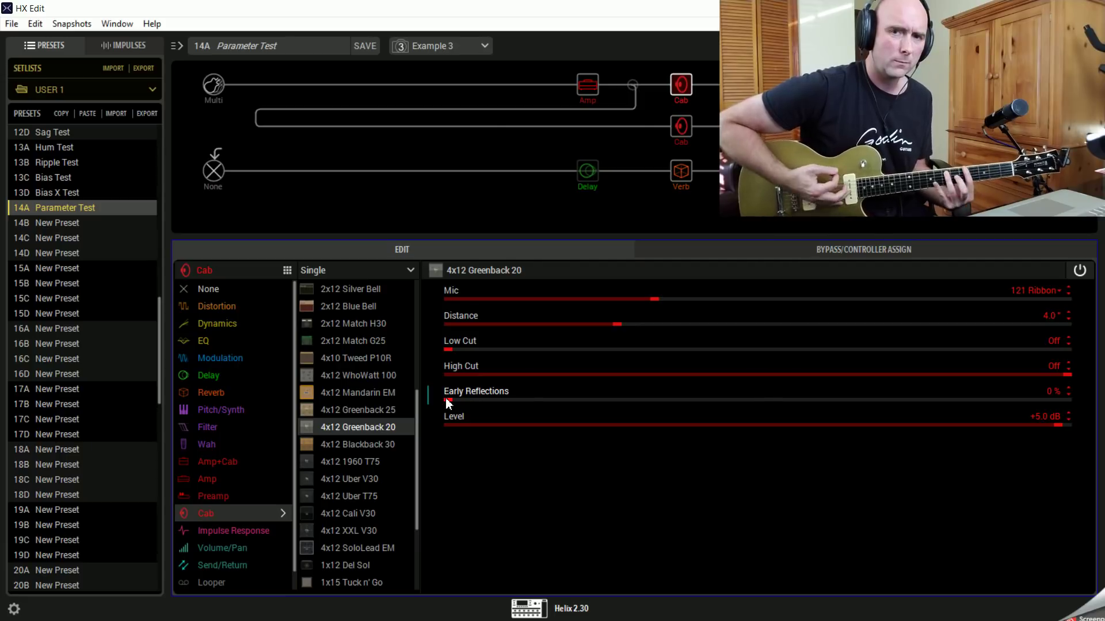
left_click(721, 399)
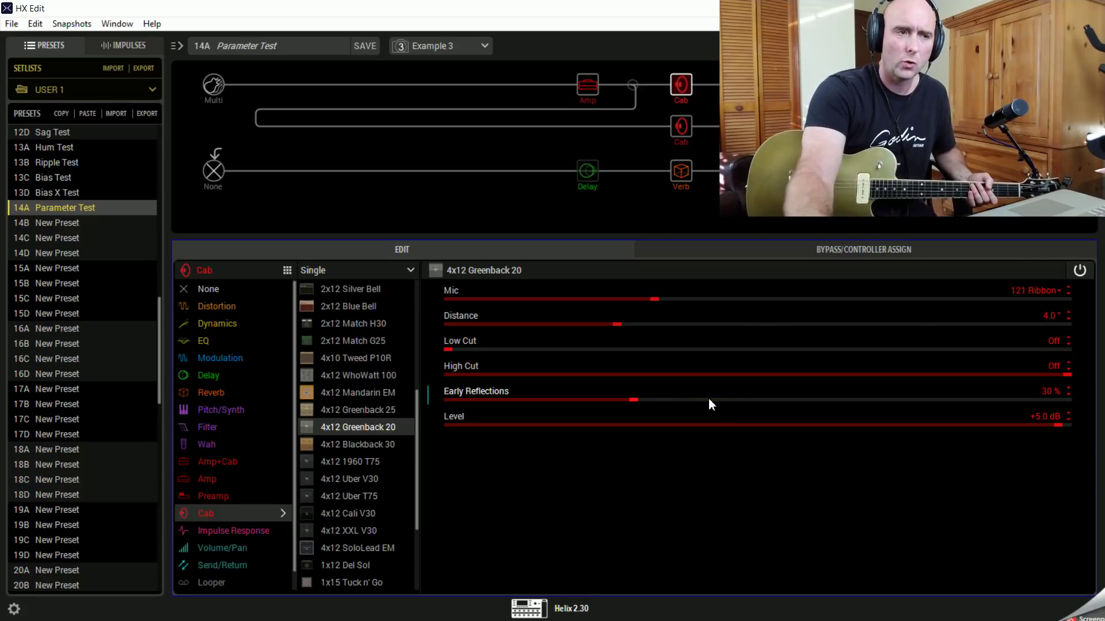
- Check the Split A/B routing before the cabs and reopen the 4x12 Greenback 20 cab's settings
left_click(634, 85)
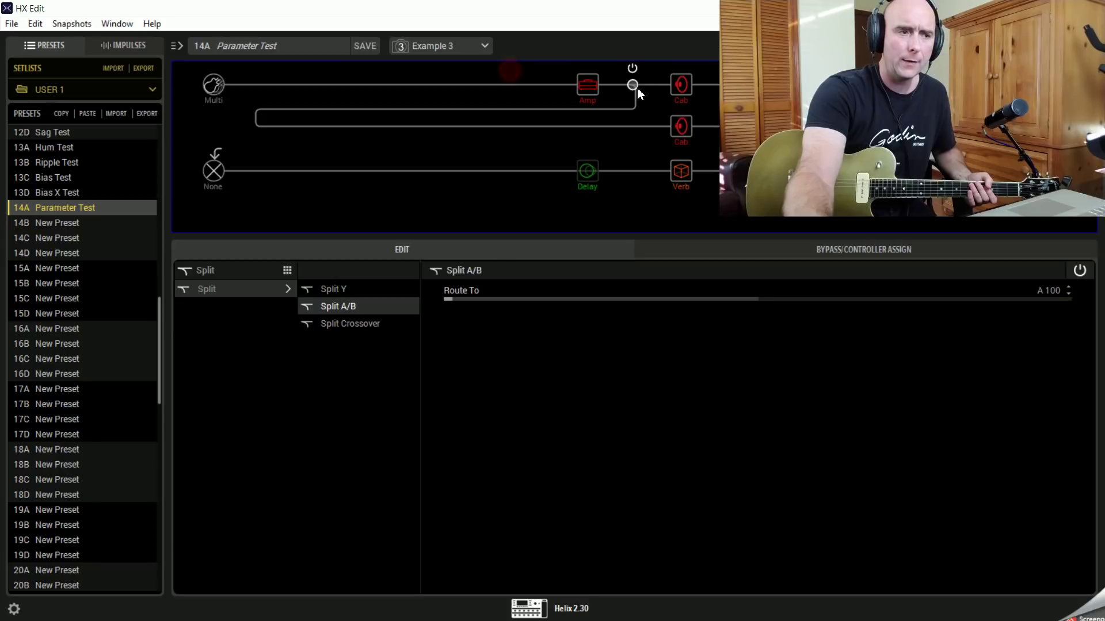
left_click(681, 85)
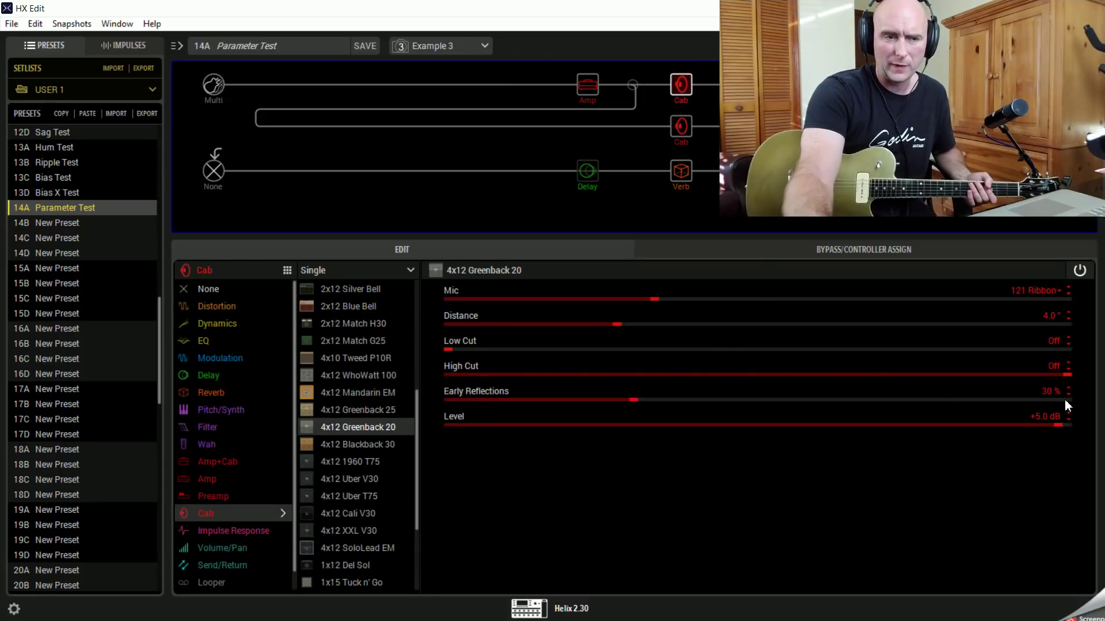